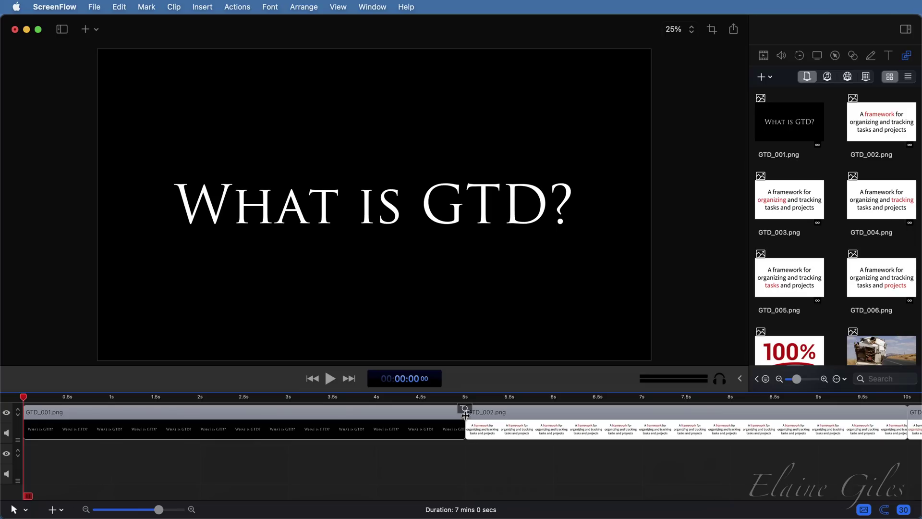
# - Try the GTD_001/GTD_002 edit point at about 1.2 s and 4.7 s, then settle it near 4 s
pyautogui.moveTo(465, 411); pyautogui.dragTo(131, 400)
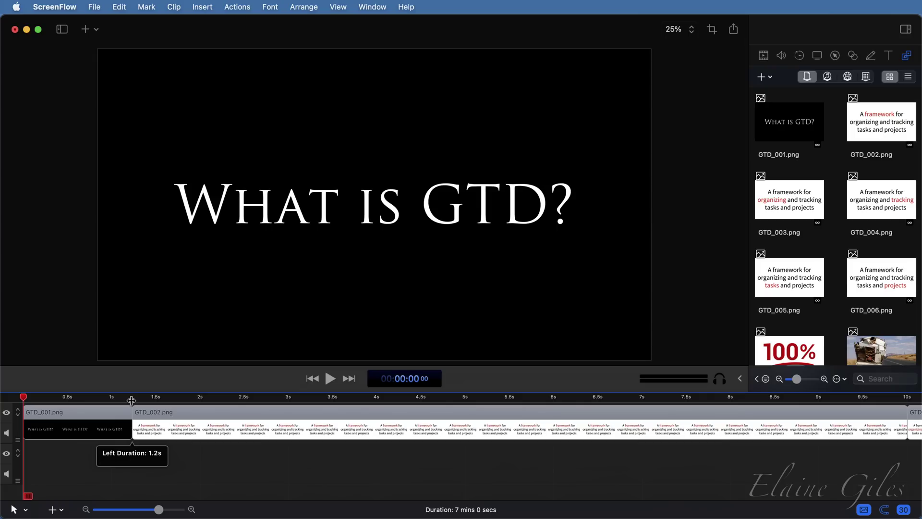
pyautogui.moveTo(131, 400); pyautogui.dragTo(506, 421)
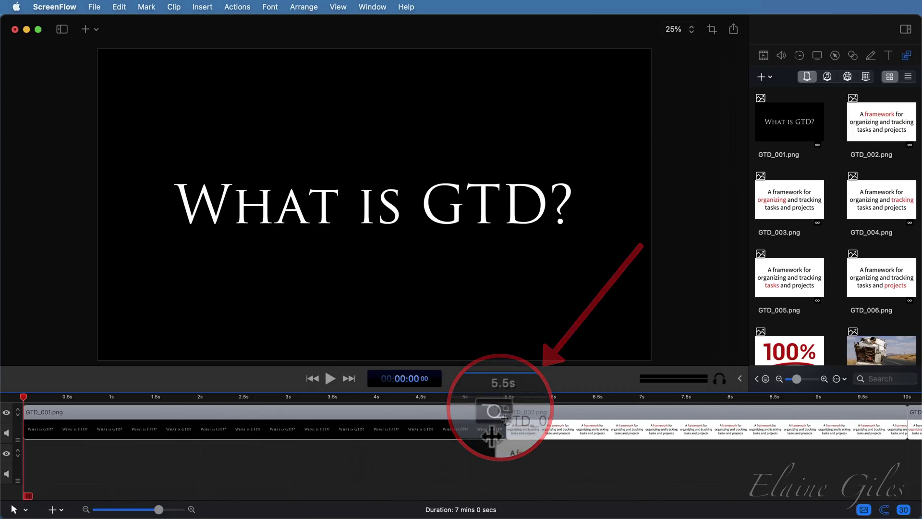
pyautogui.moveTo(505, 413); pyautogui.dragTo(225, 441)
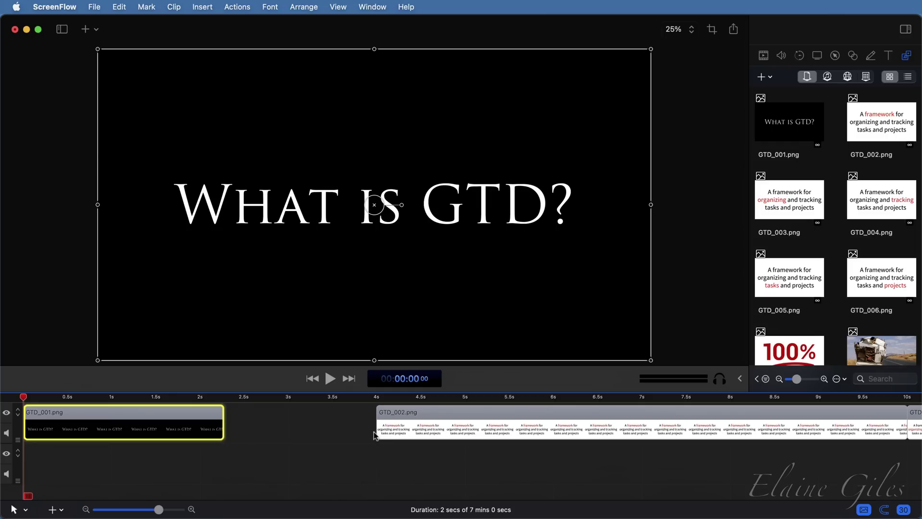
# - Extend GTD_001 to about 4.3 seconds and pull GTD_002's start back against it, leaving no gap
pyautogui.moveTo(378, 434); pyautogui.dragTo(560, 435)
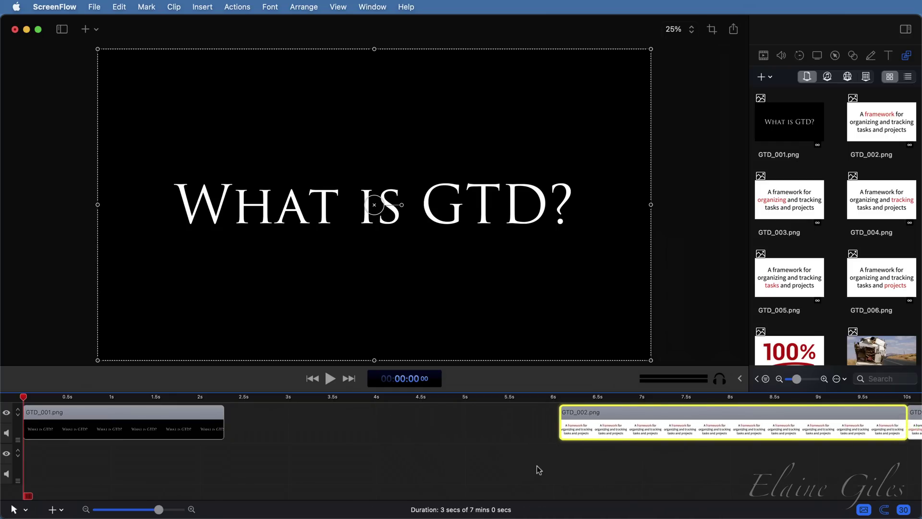
pyautogui.moveTo(223, 431); pyautogui.dragTo(406, 444)
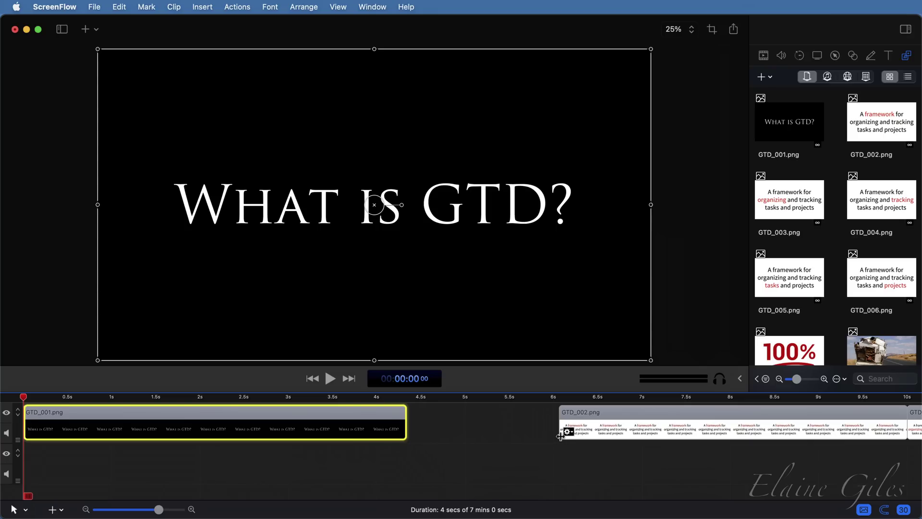
pyautogui.moveTo(561, 435); pyautogui.dragTo(409, 442)
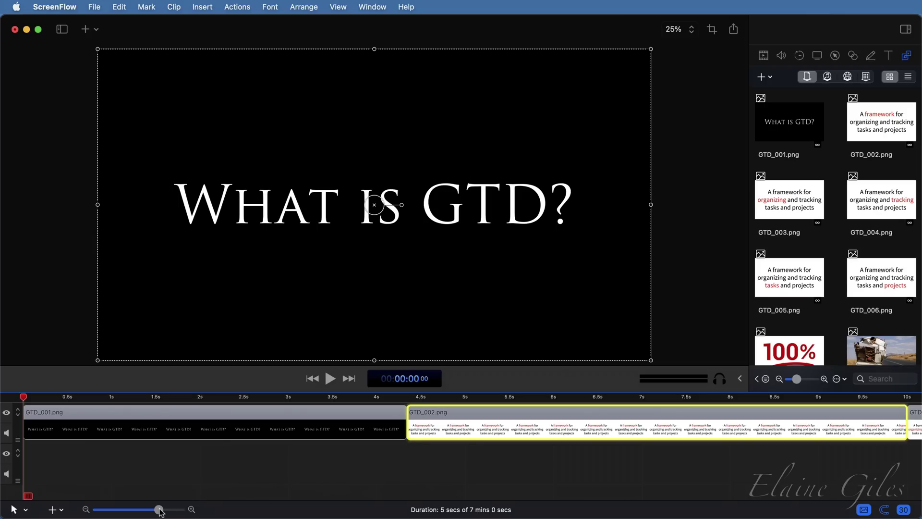
pyautogui.moveTo(159, 510); pyautogui.dragTo(116, 516)
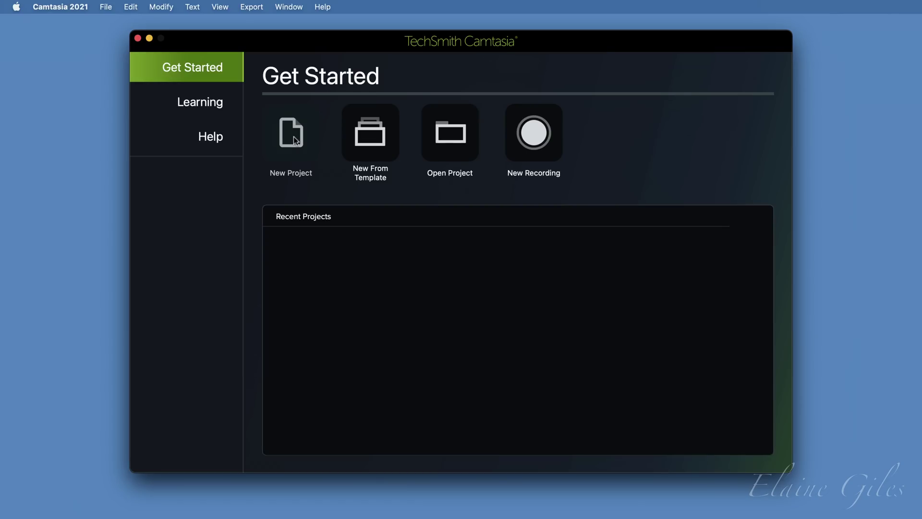
# - Create a new project, import GTD.wav from the Audio folder, and add it to Track 1 at the playhead
pyautogui.click(293, 140)
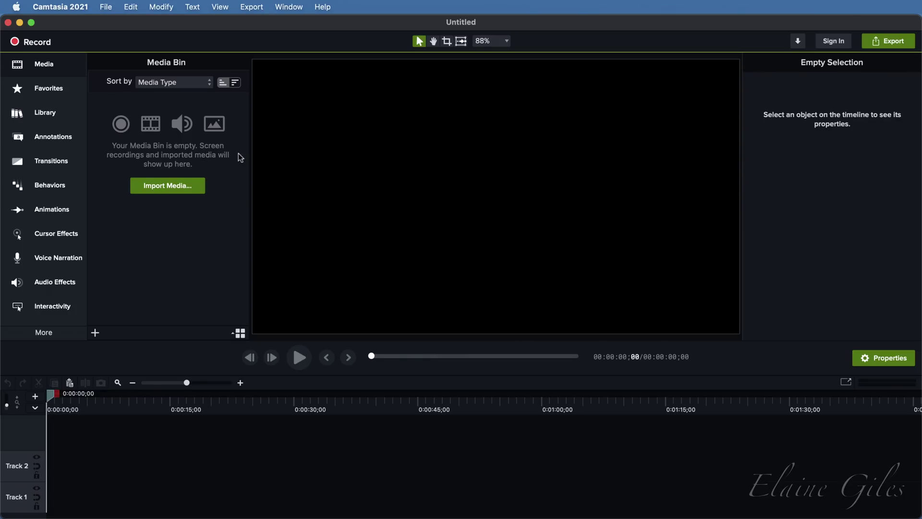
pyautogui.click(169, 186)
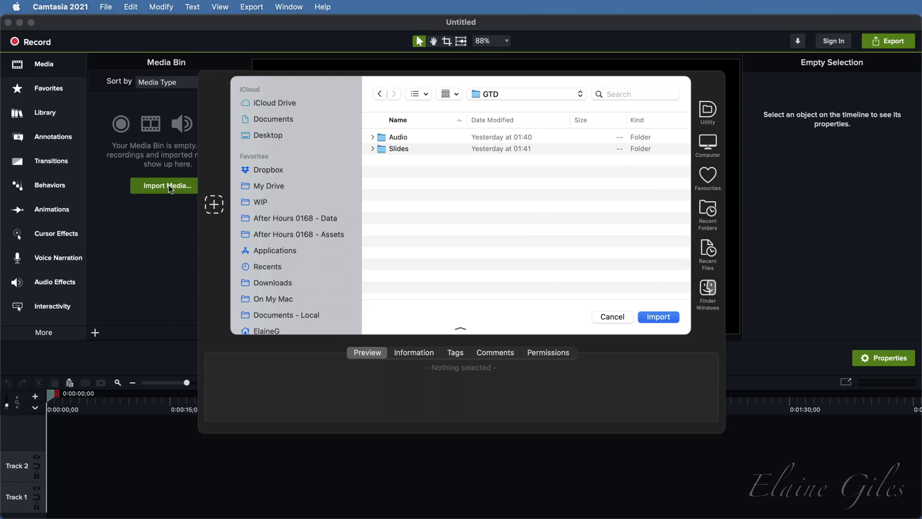
pyautogui.doubleClick(404, 137)
pyautogui.click(403, 138)
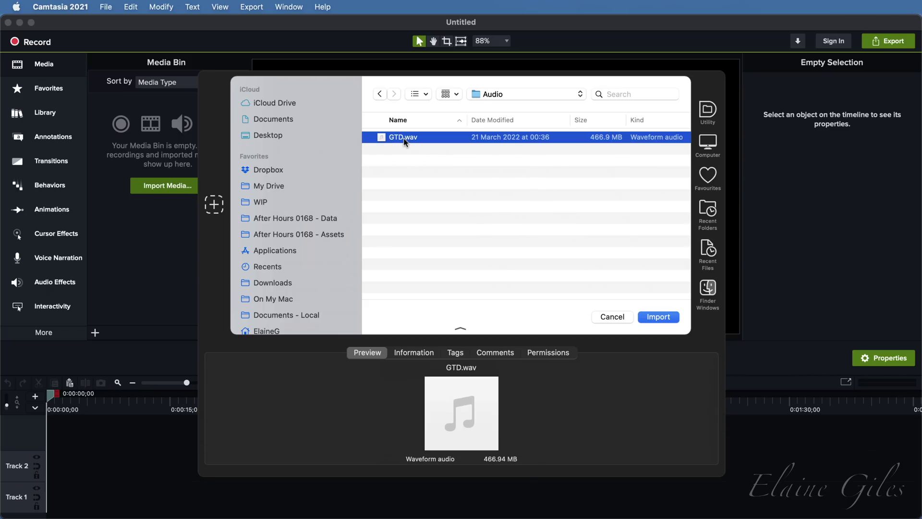
pyautogui.click(675, 317)
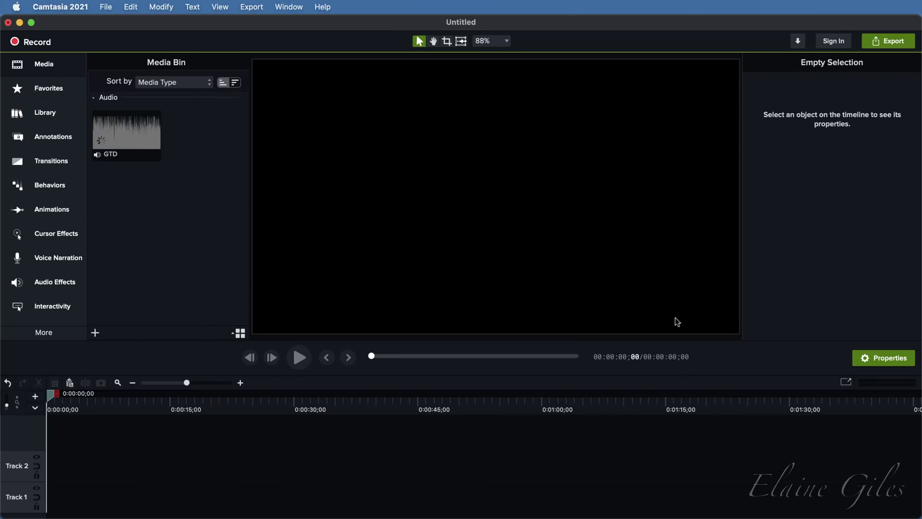
pyautogui.rightClick(119, 135)
pyautogui.click(138, 142)
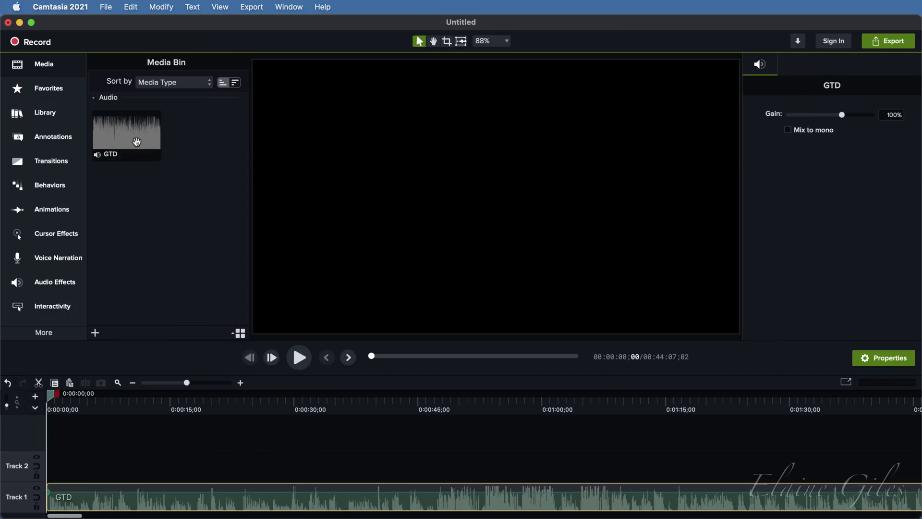
# - Import all the GTD slide PNGs, GTD_001 onward, into the media bin
pyautogui.click(108, 7)
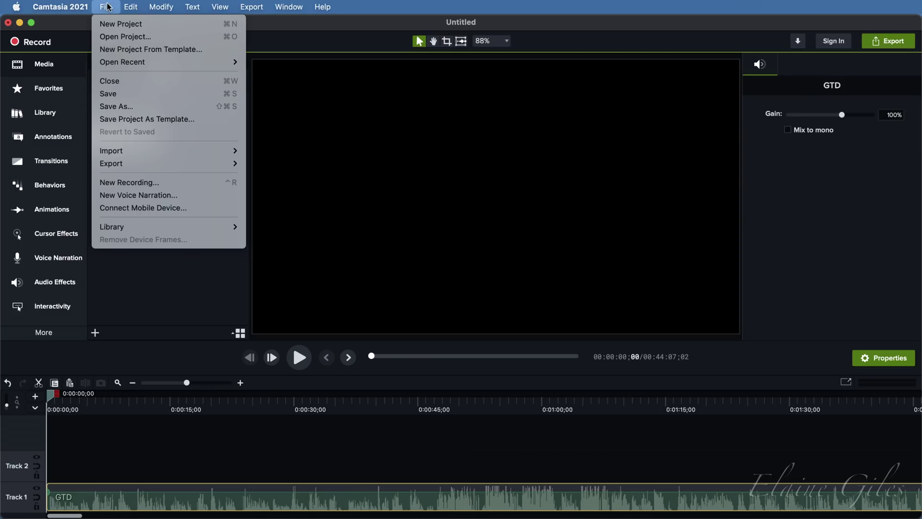
pyautogui.moveTo(149, 151)
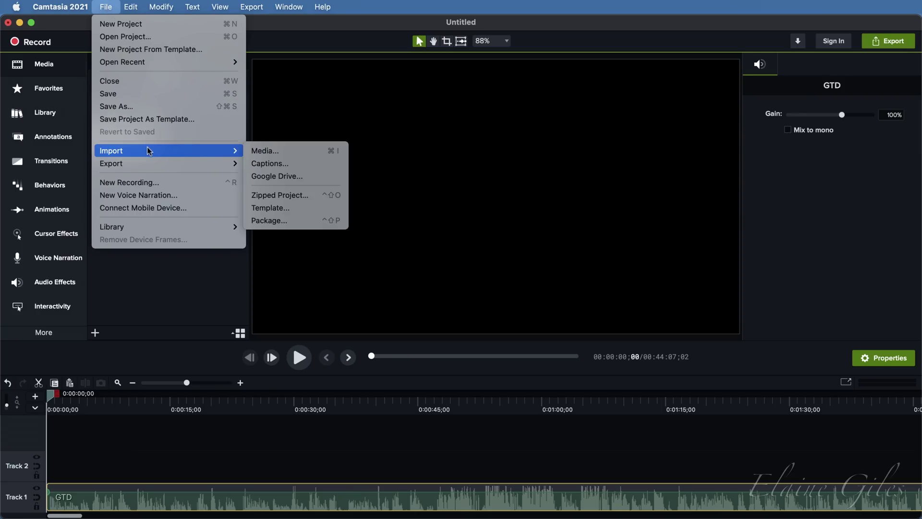
pyautogui.click(278, 152)
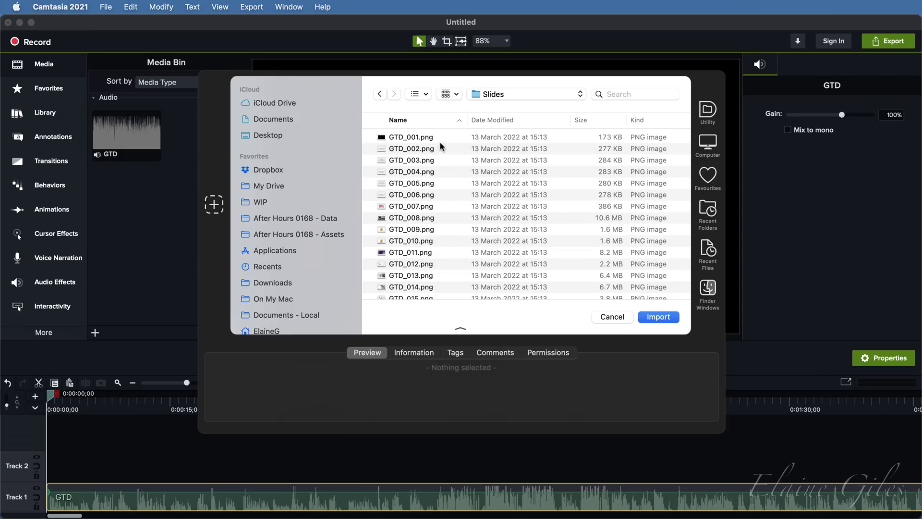
pyautogui.click(446, 140)
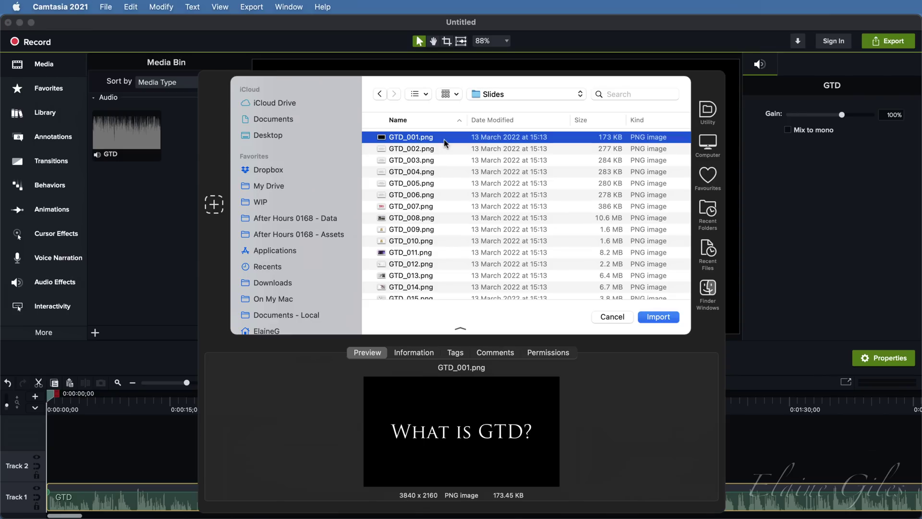
pyautogui.press('super+a')
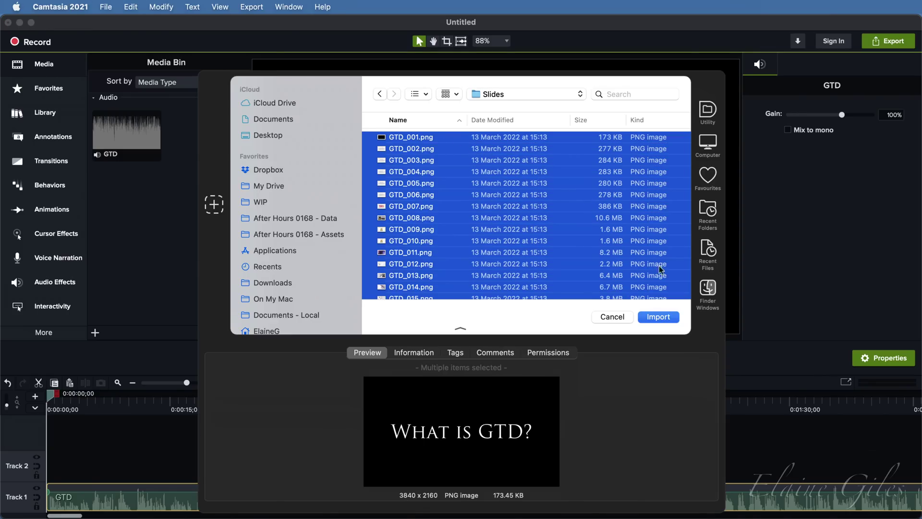
pyautogui.click(675, 318)
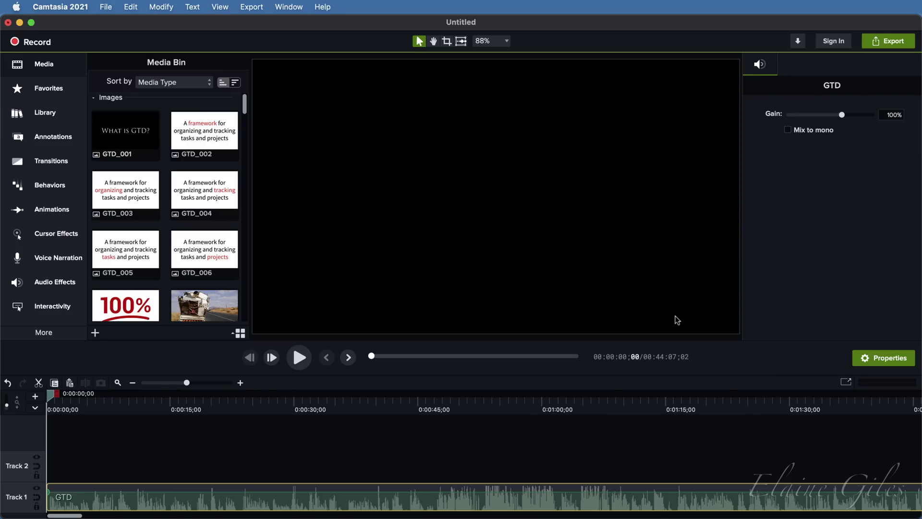
# - Switch the media bin to list view and select every slide through GTD_084
pyautogui.click(677, 320)
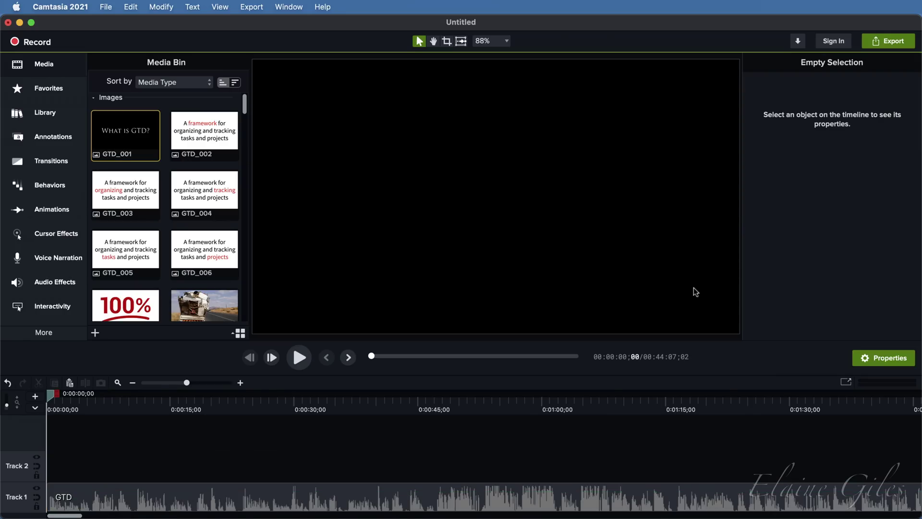
pyautogui.click(241, 335)
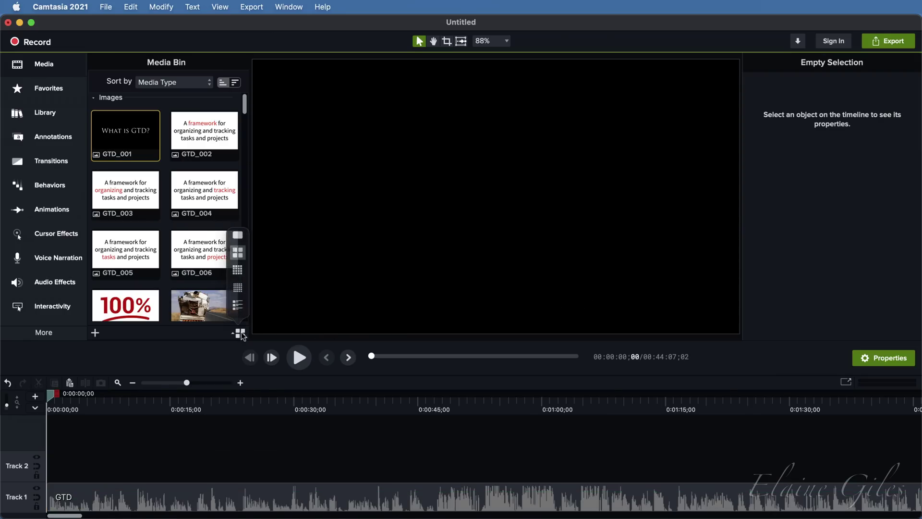
pyautogui.click(238, 305)
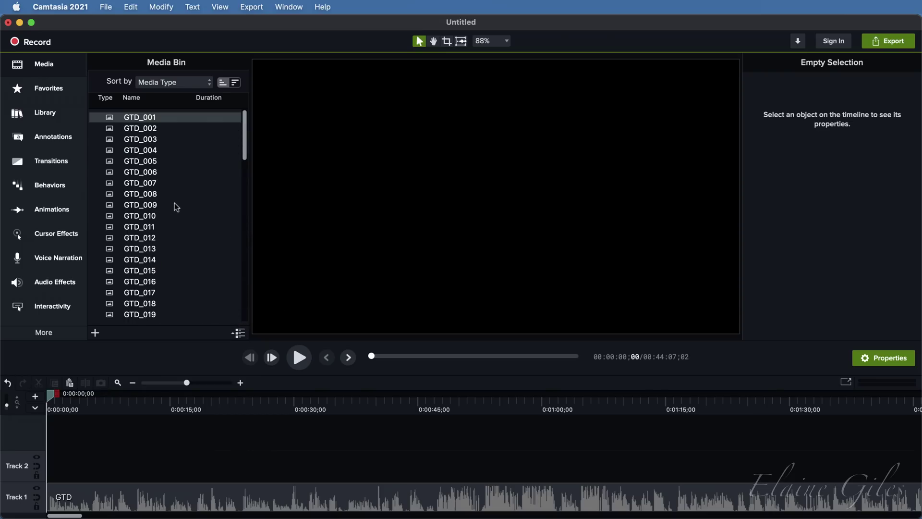
pyautogui.scroll(-3, 231, 268)
pyautogui.scroll(-15, 230, 267)
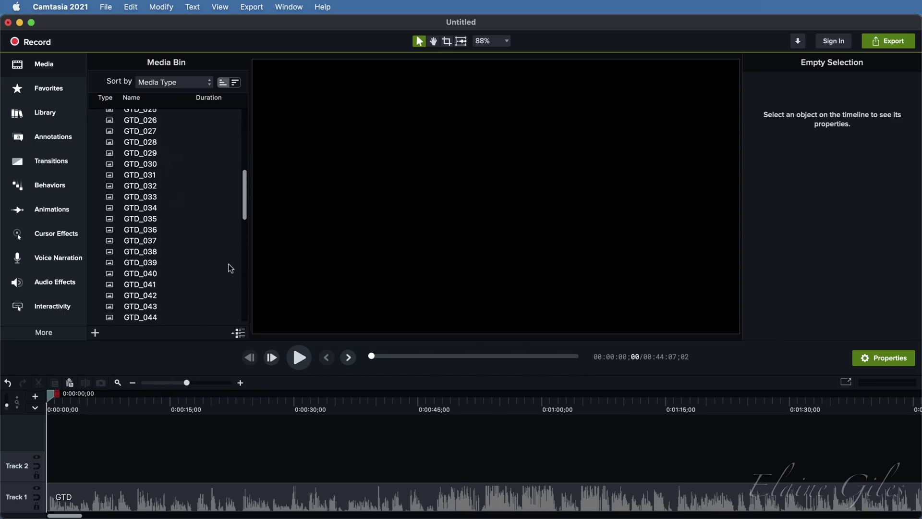
pyautogui.keyDown('shift'); pyautogui.click(135, 299); pyautogui.keyUp('shift')
pyautogui.rightClick(135, 300)
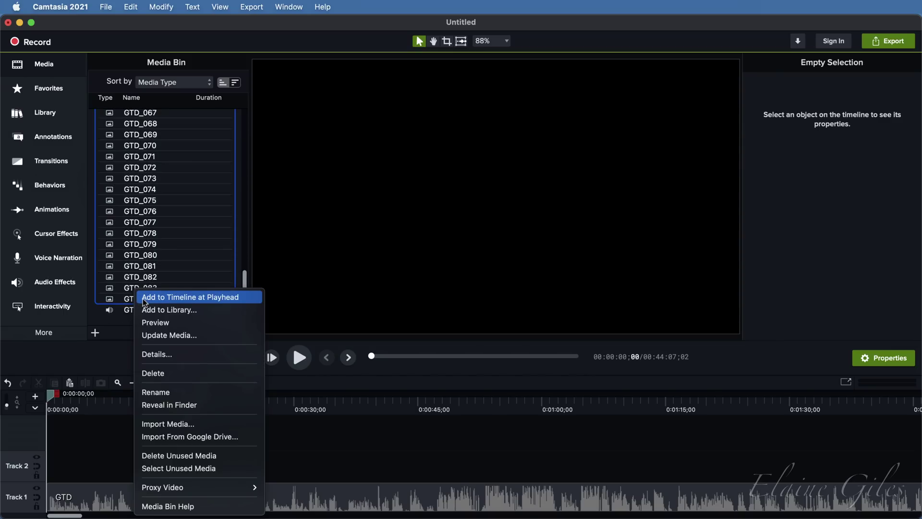
# - Add the selected slides to Track 2, shorten GTD_001 to about 2 s, and start GTD_002 near 4.5 s
pyautogui.click(144, 302)
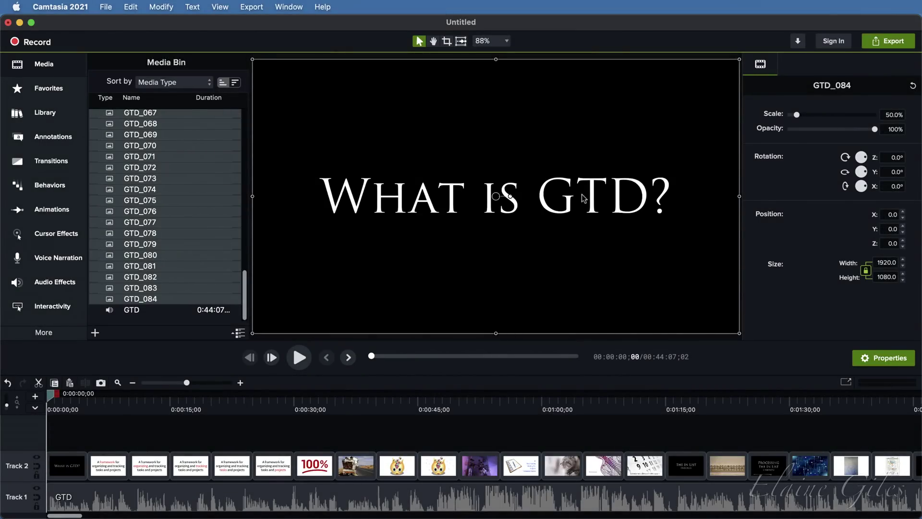
pyautogui.click(76, 409)
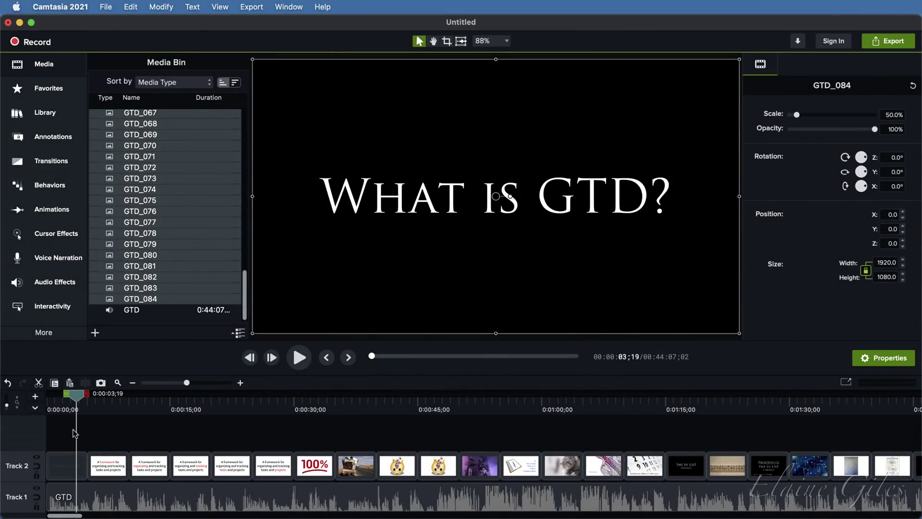
pyautogui.scroll(3, 74, 432)
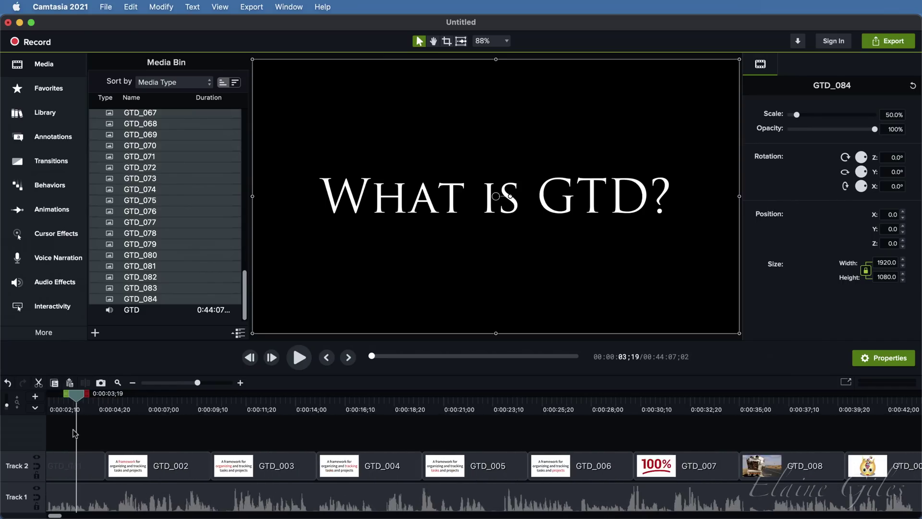
pyautogui.scroll(2, 74, 432)
pyautogui.hscroll(-5, 74, 432)
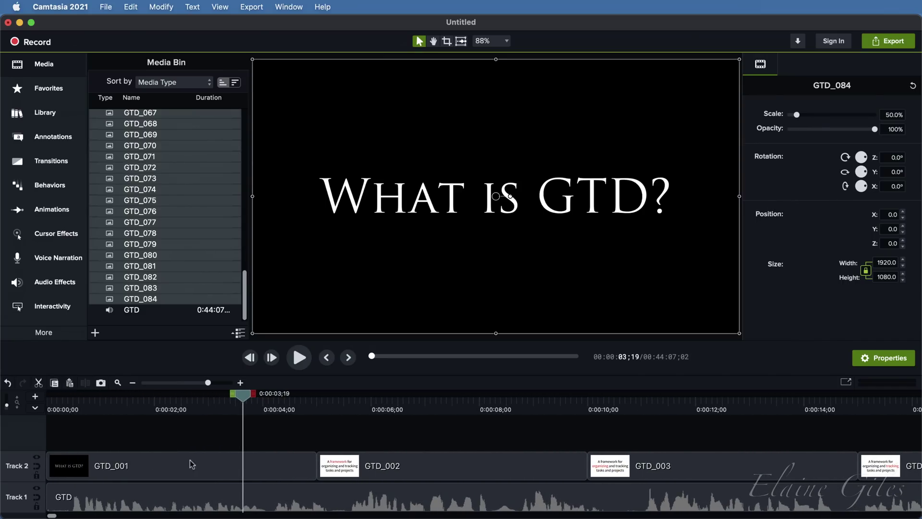
pyautogui.moveTo(311, 467); pyautogui.dragTo(168, 471)
pyautogui.moveTo(318, 469); pyautogui.dragTo(293, 474)
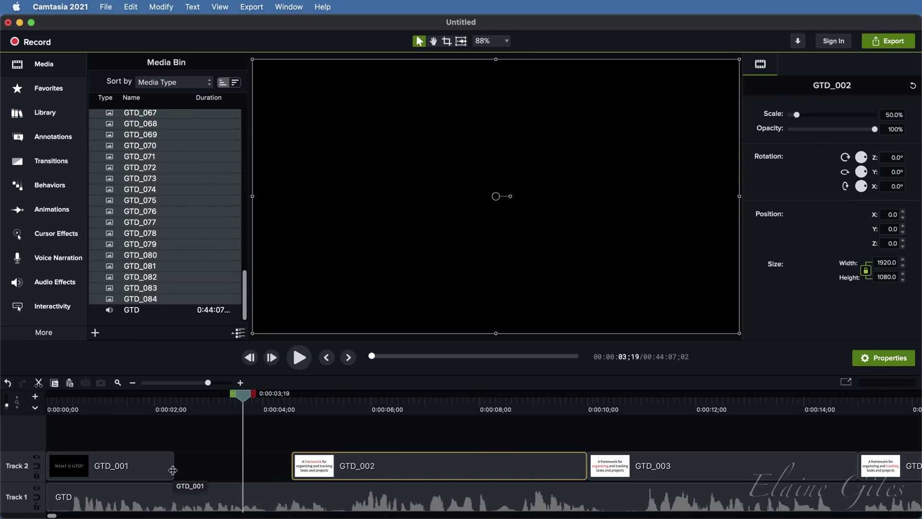
# - Turn on magnetic mode for Track 2 and fit the whole project in the timeline (Cmd+9)
pyautogui.click(37, 466)
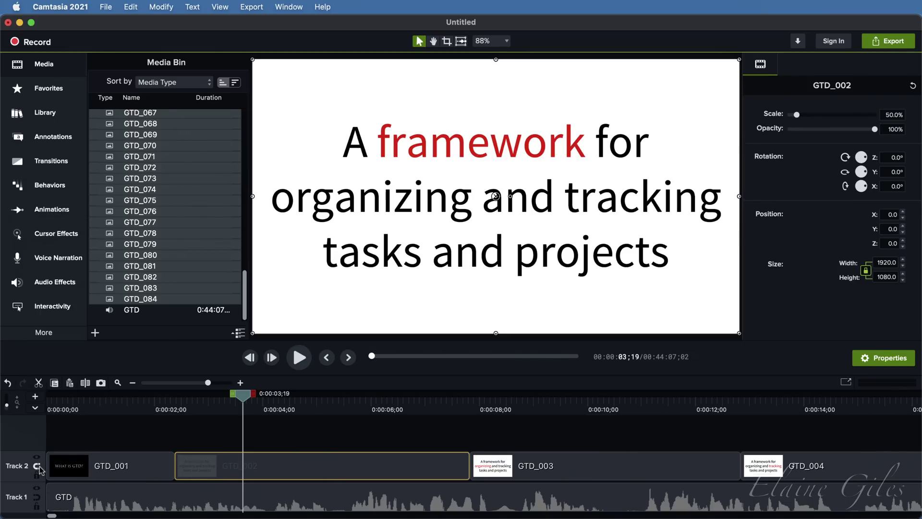
pyautogui.press('super+9')
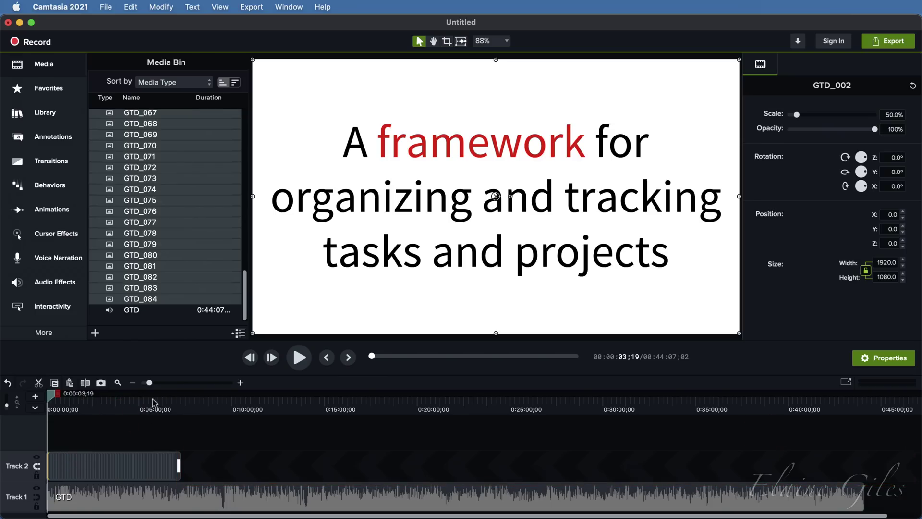
# - Stretch GTD_001 to end at 0:01:18;15 and extend GTD_002 out to its narration marker
pyautogui.moveTo(149, 382); pyautogui.dragTo(201, 383)
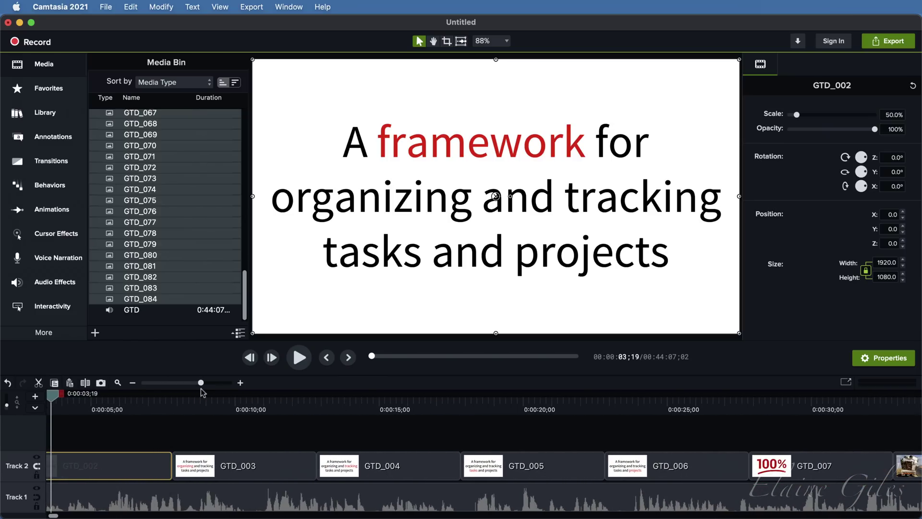
pyautogui.hscroll(-5, 126, 449)
pyautogui.moveTo(120, 450); pyautogui.dragTo(376, 477)
pyautogui.moveTo(508, 466); pyautogui.dragTo(662, 475)
pyautogui.moveTo(380, 466); pyautogui.dragTo(224, 466)
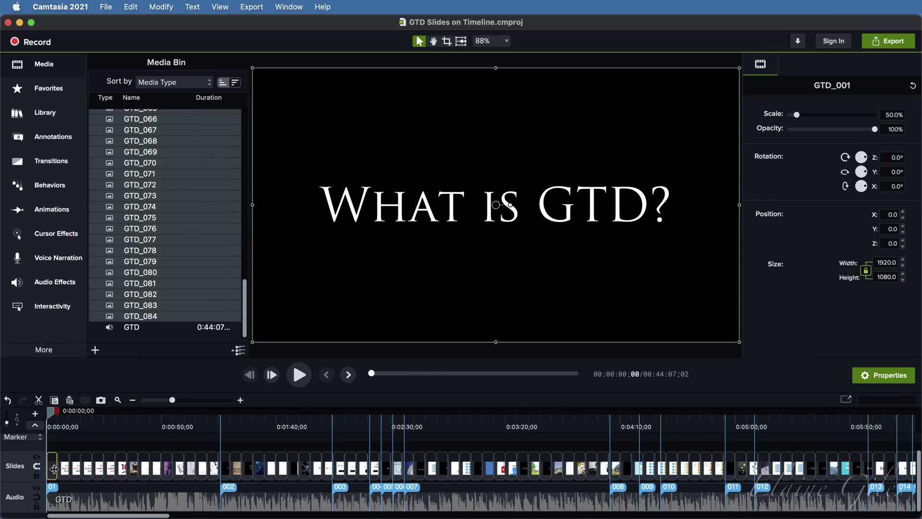
pyautogui.moveTo(53, 468); pyautogui.dragTo(369, 474)
pyautogui.click(227, 467)
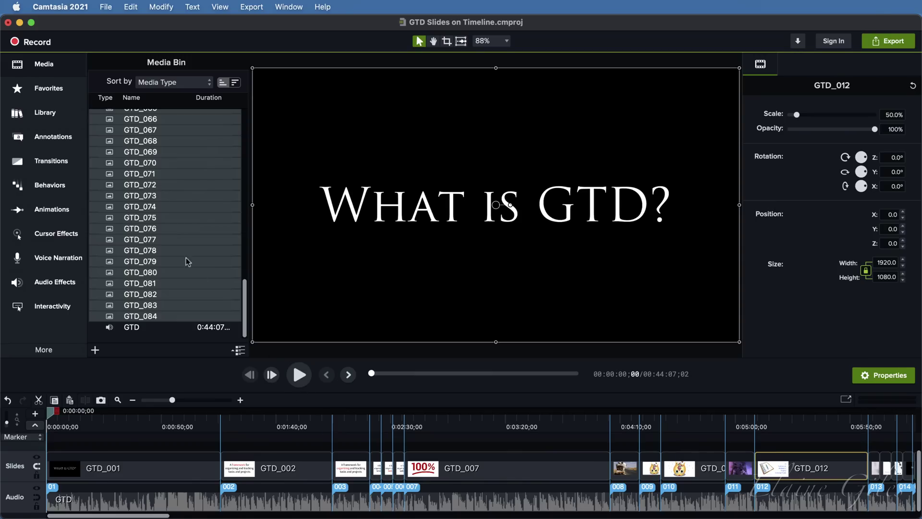
# - Show the Library panel with the Demo library and its Transparent Placeholder asset
pyautogui.click(66, 118)
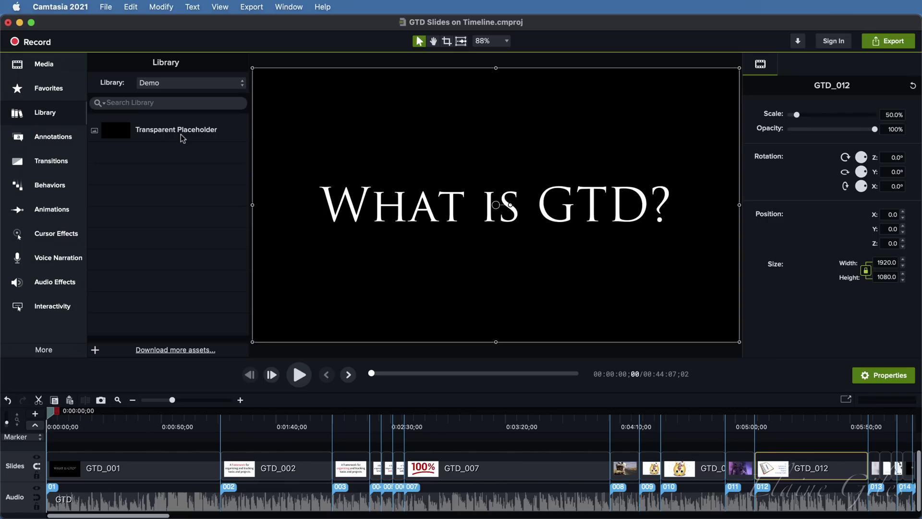
# - Drop a Transparent Placeholder onto the Slides track after GTD_001 and scrub through it to preview
pyautogui.moveTo(168, 137); pyautogui.dragTo(577, 485)
pyautogui.click(267, 424)
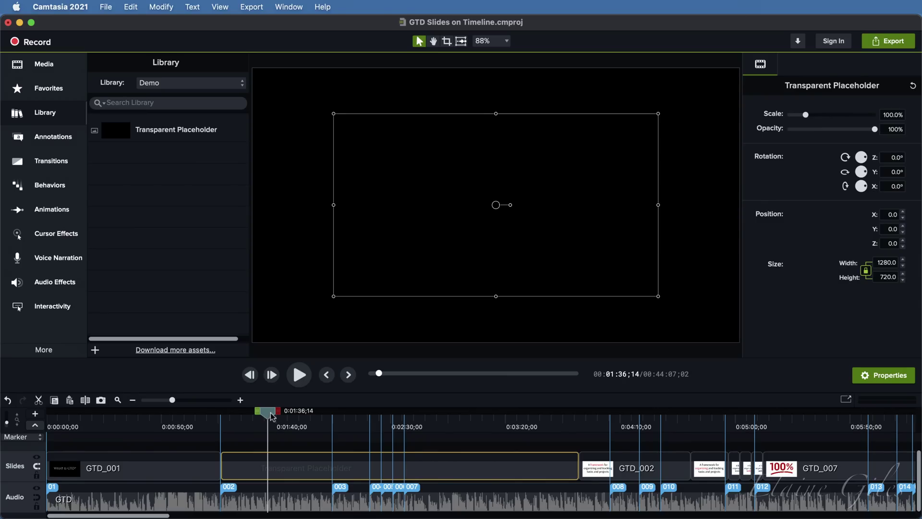
pyautogui.moveTo(272, 416); pyautogui.dragTo(441, 470)
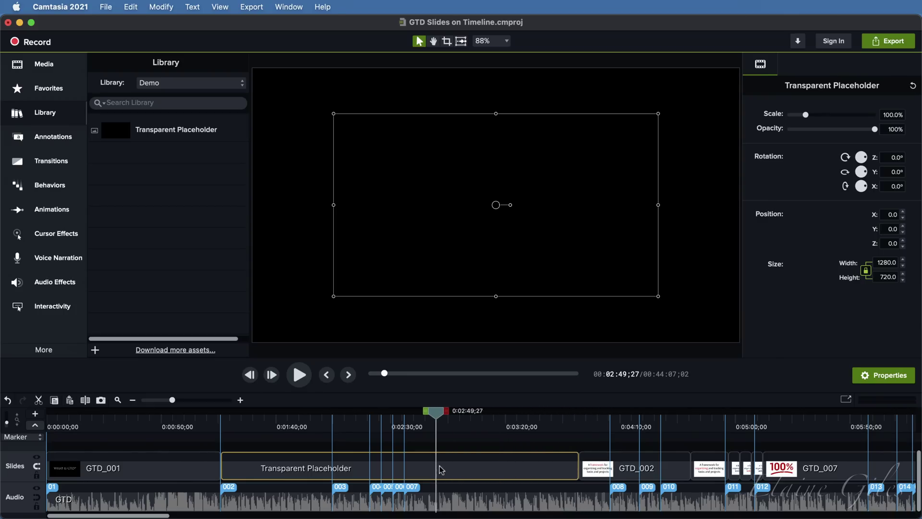